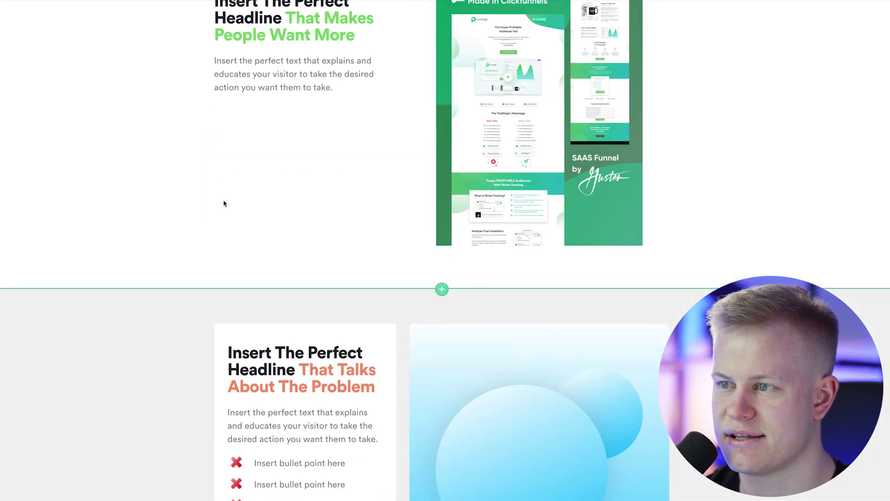
- Review the three box-shadow declarations in the page's Settings > Custom CSS editor
scroll(26, 269, down, 5)
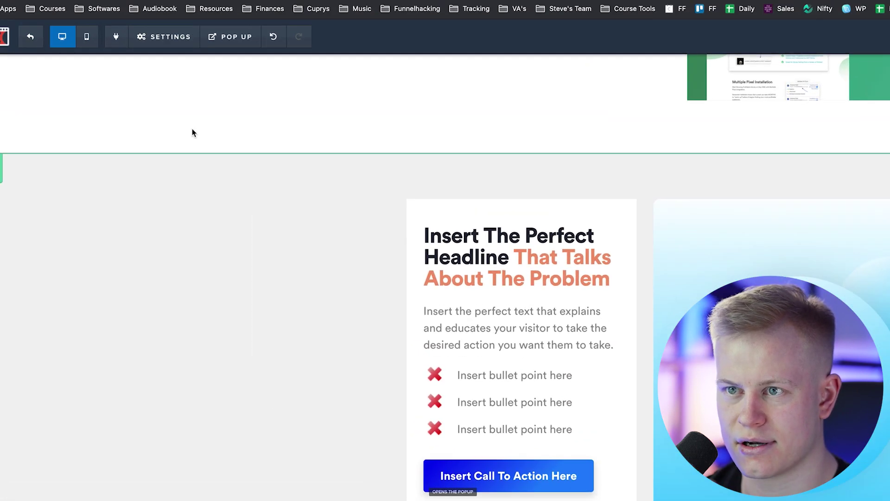
click(192, 47)
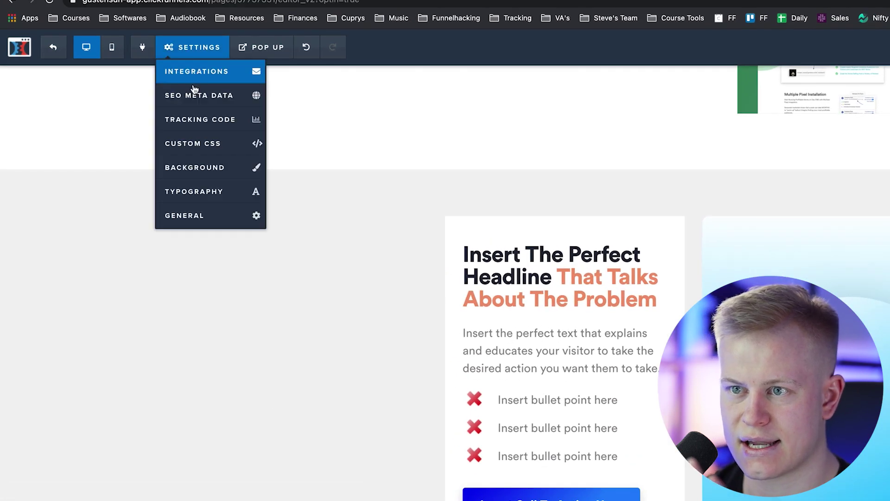
click(193, 144)
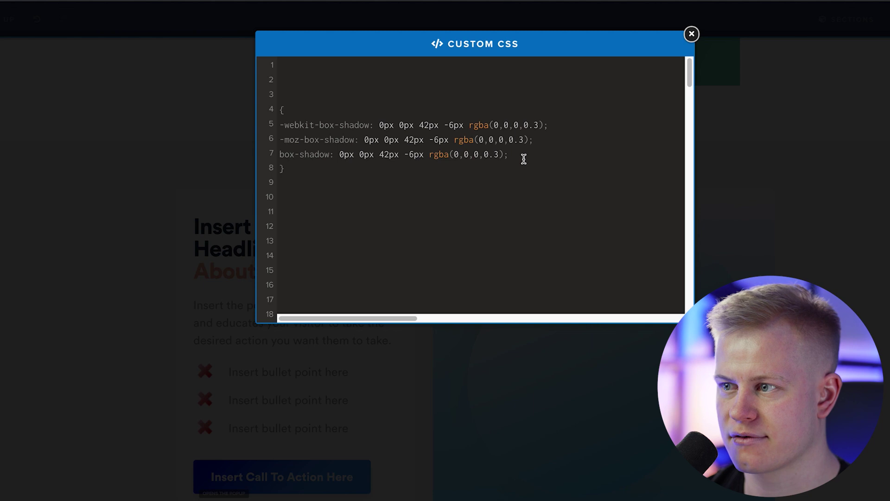
drag(523, 159, 280, 125)
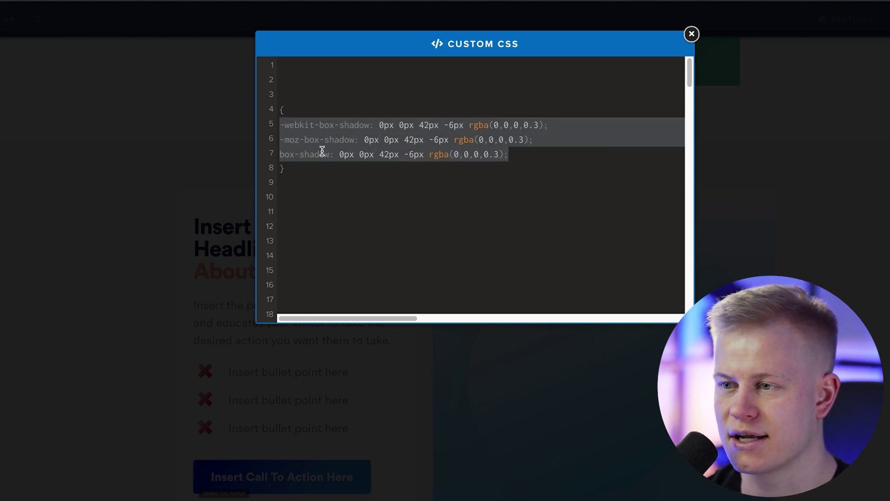
click(115, 171)
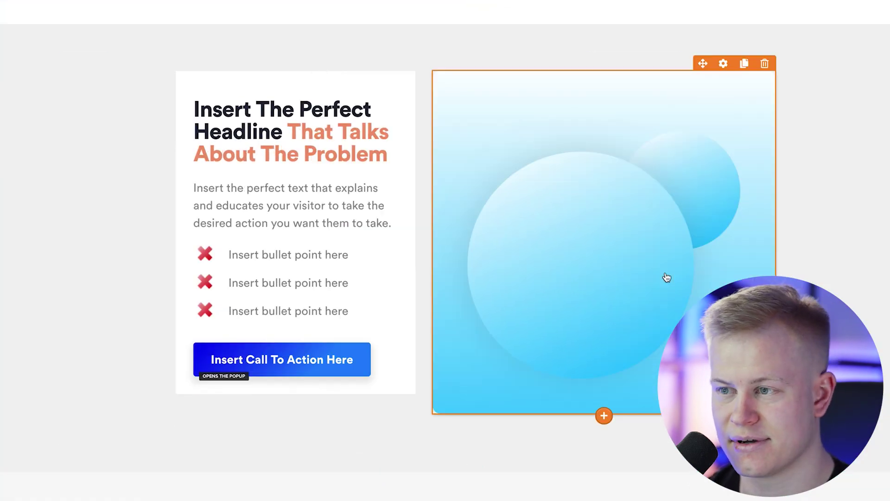
mouse_move(84, 44)
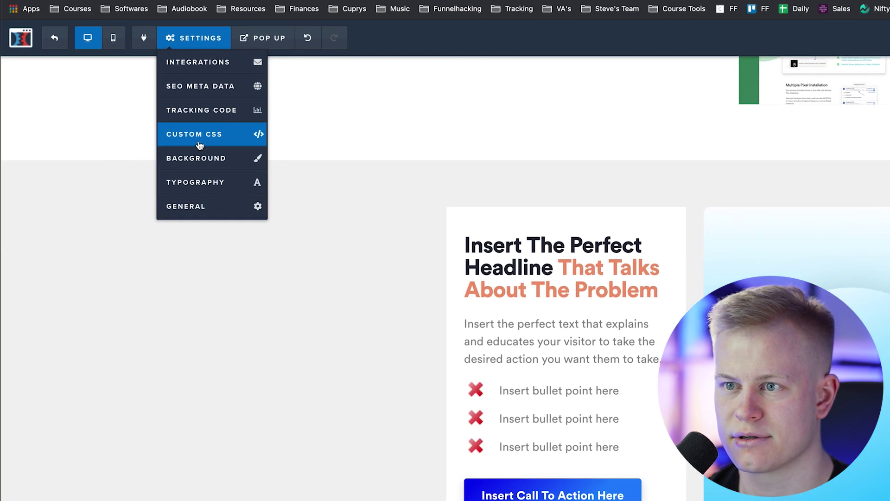
click(195, 134)
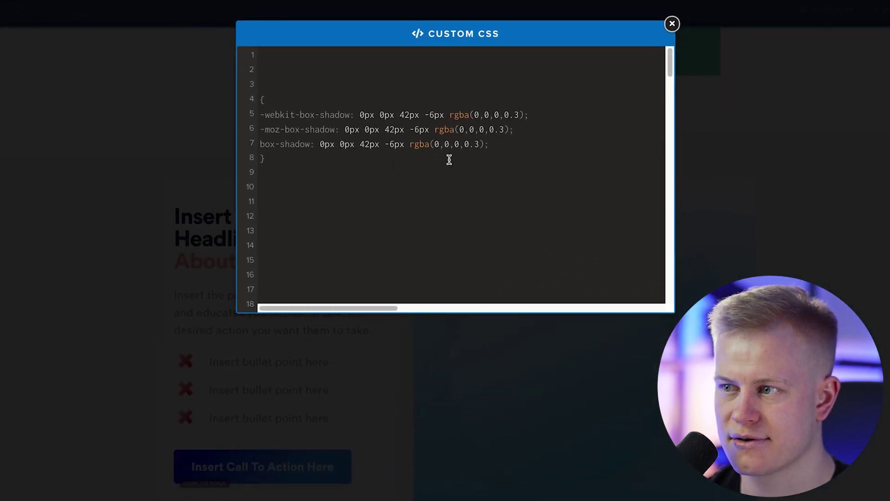
click(294, 100)
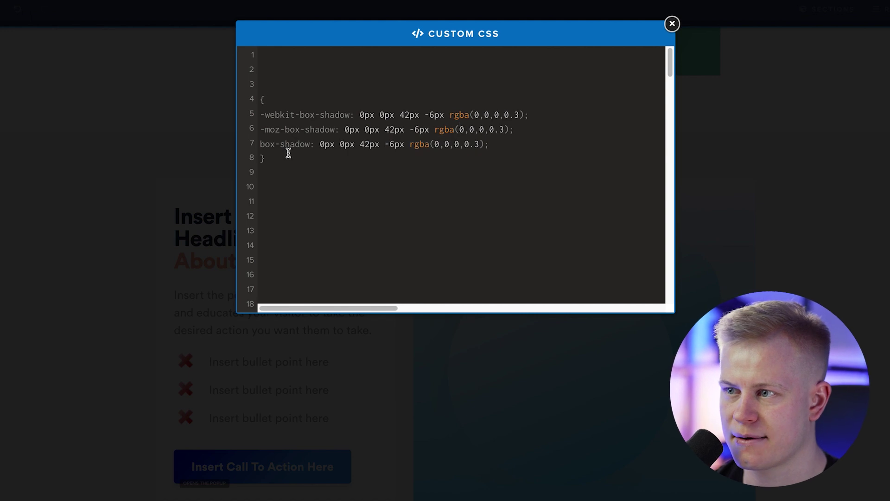
drag(500, 145, 280, 116)
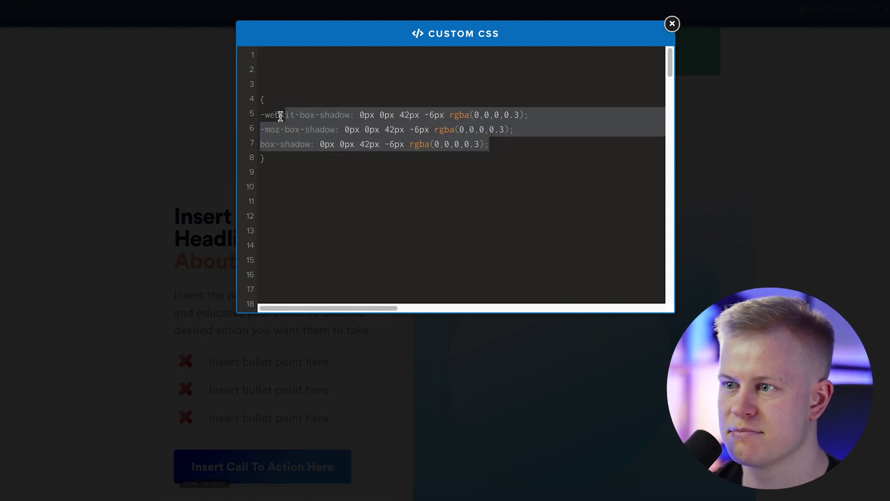
click(267, 159)
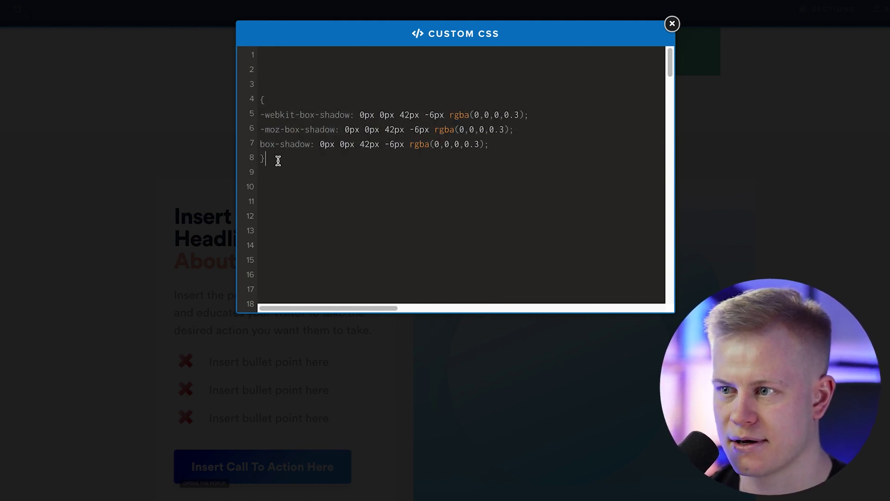
click(159, 206)
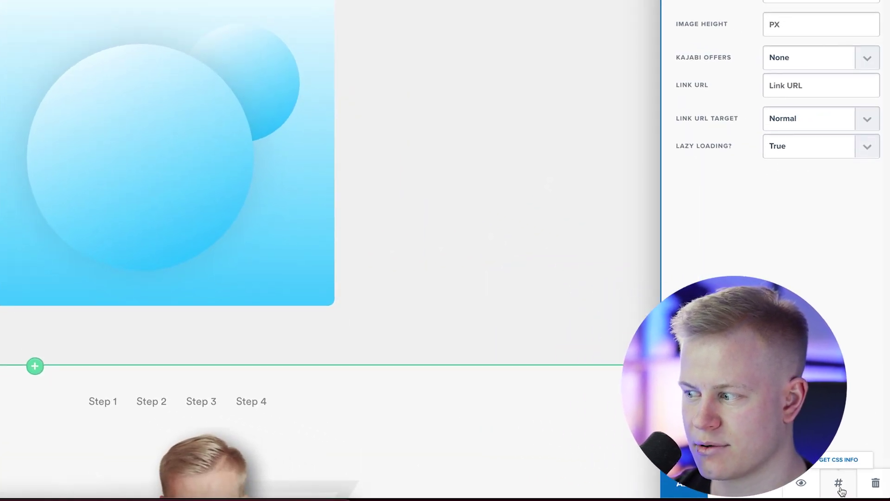
- Copy the image's ID #img-40508 and paste it before the rule's opening brace
click(856, 468)
triple_click(335, 139)
key(ctrl+c)
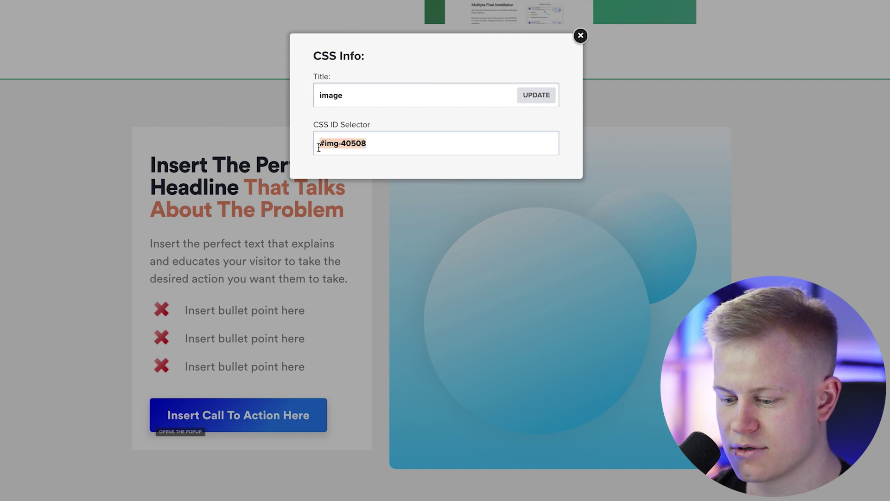
key(Escape)
click(193, 24)
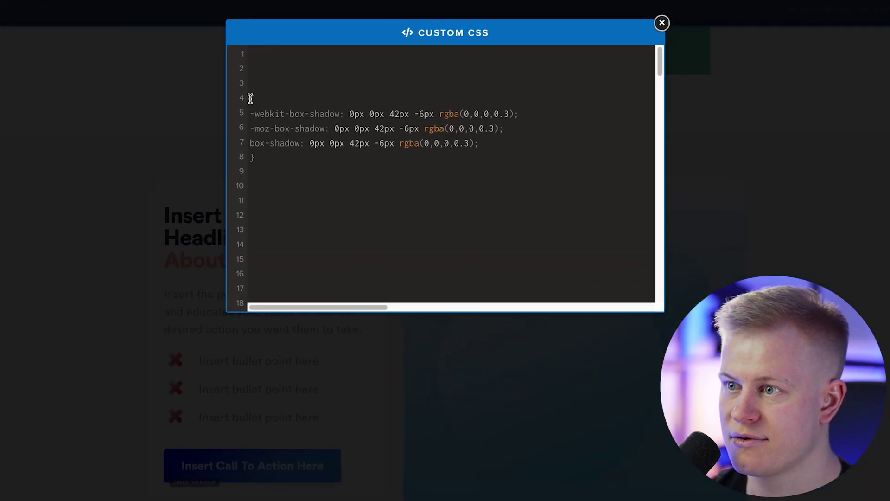
key(ctrl+v)
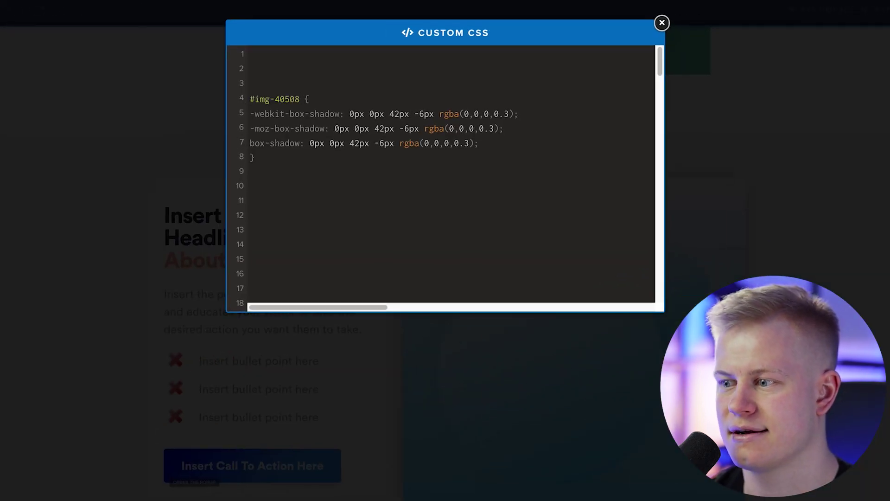
key(Escape)
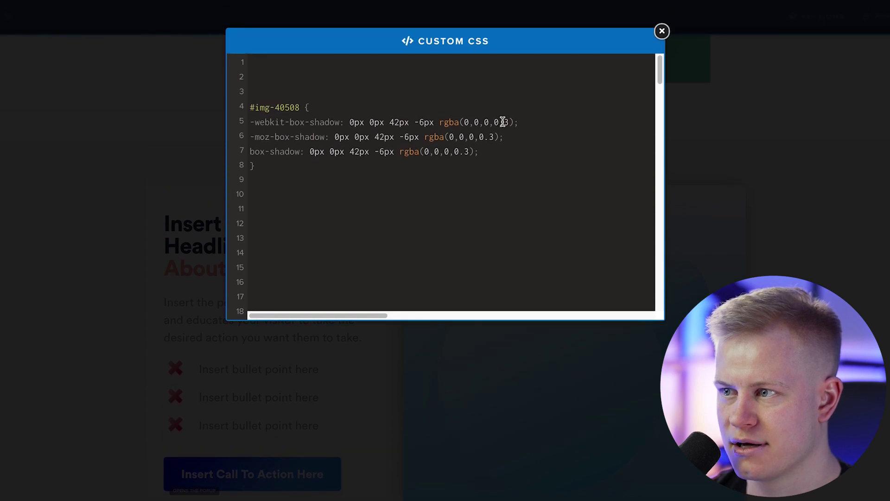
- Change the shadow's rgba opacity values from 0.3 to 0.2
key(BackSpace)
text(2)
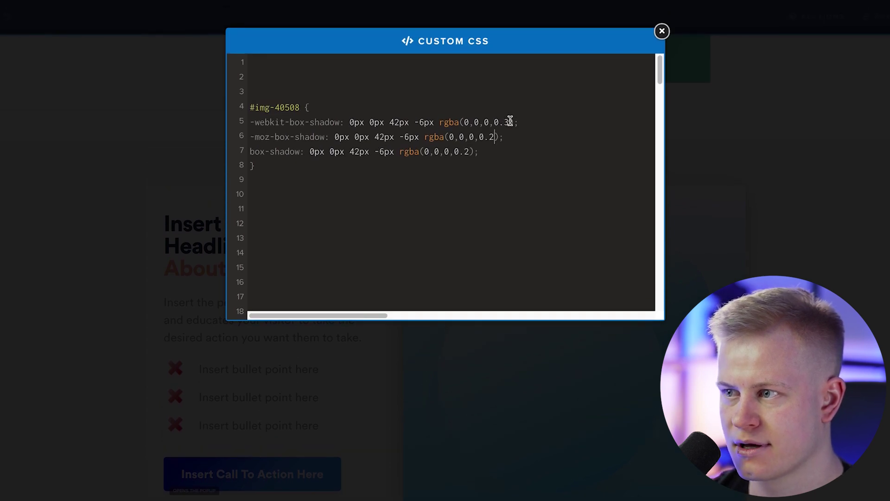
double_click(509, 122)
text(2)
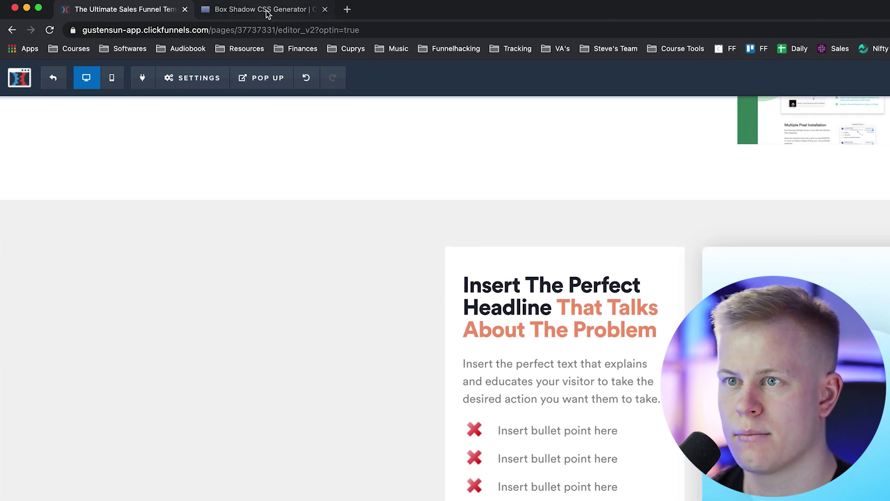
- In CSSmatic, set offsets to 0px horizontal and 21px vertical, spread -12px, and increase the blur
click(266, 10)
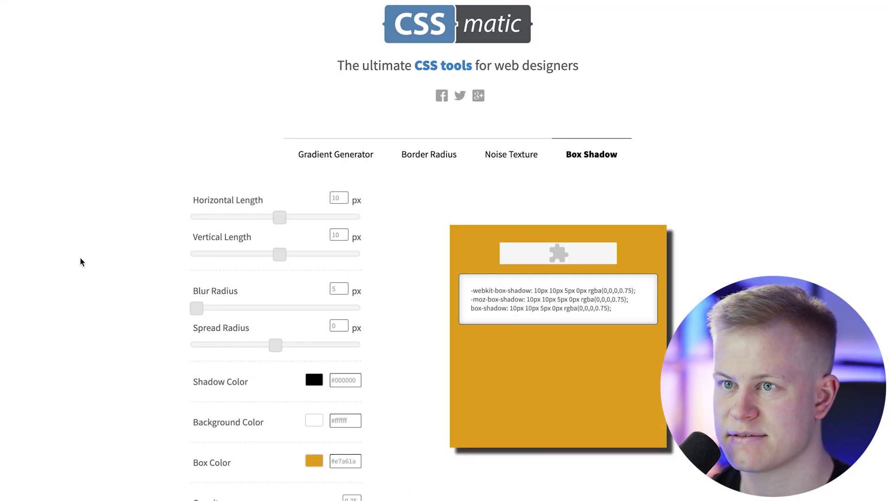
drag(282, 217, 275, 217)
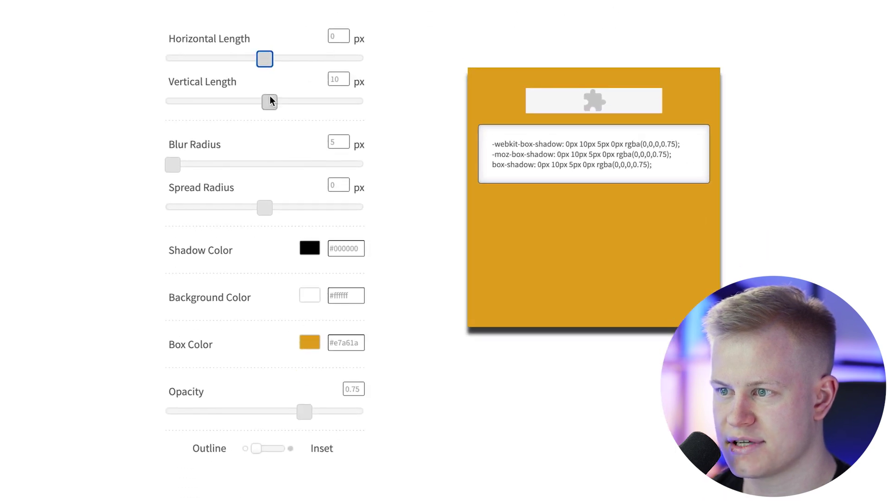
drag(270, 97, 272, 99)
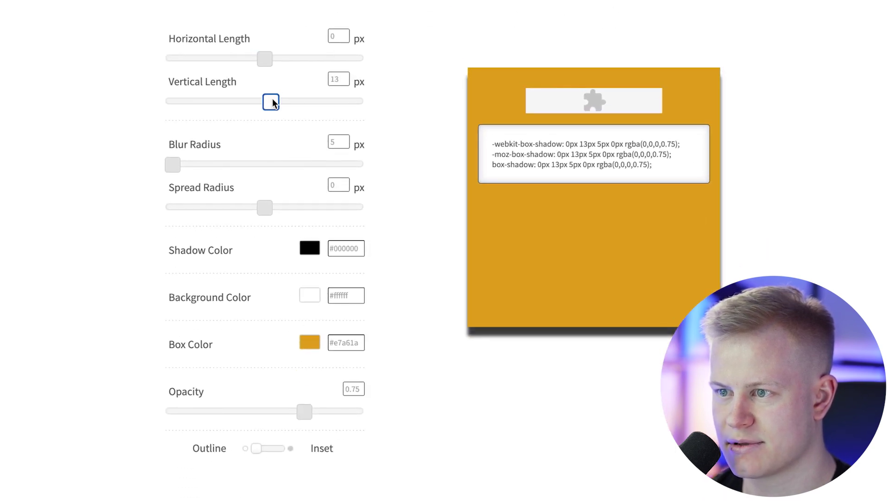
drag(265, 208, 263, 208)
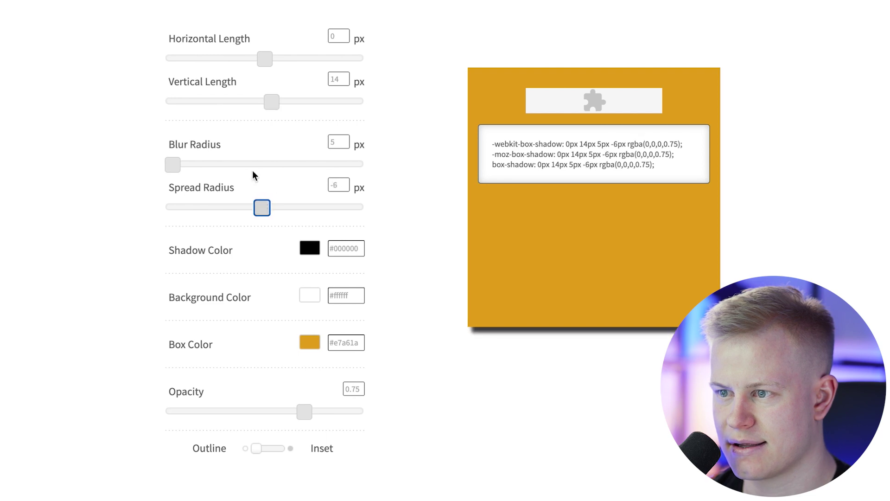
drag(272, 101, 275, 104)
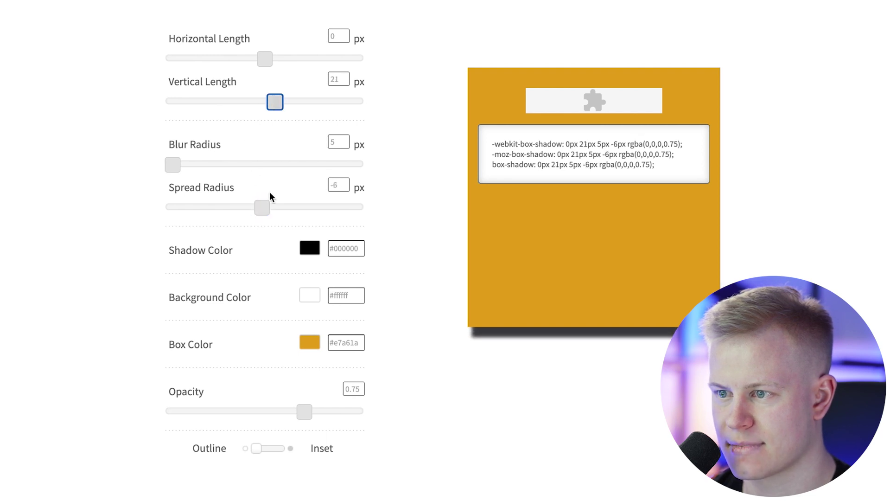
drag(262, 207, 259, 208)
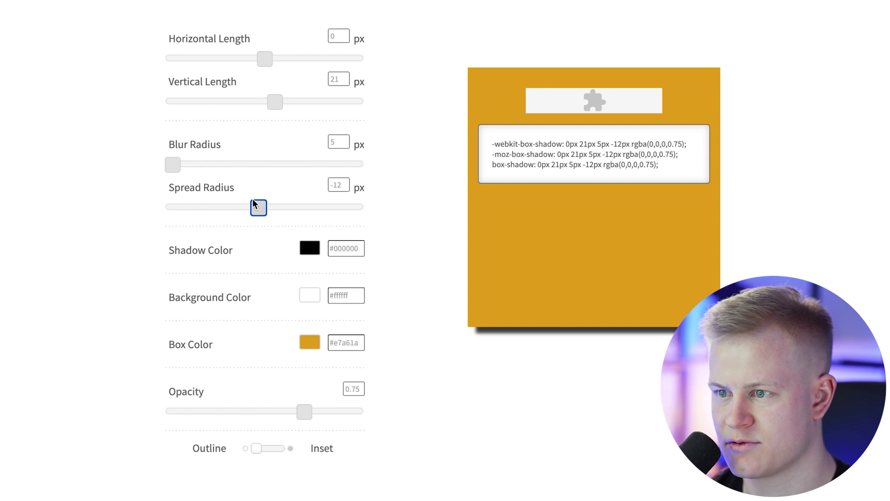
drag(177, 170, 191, 176)
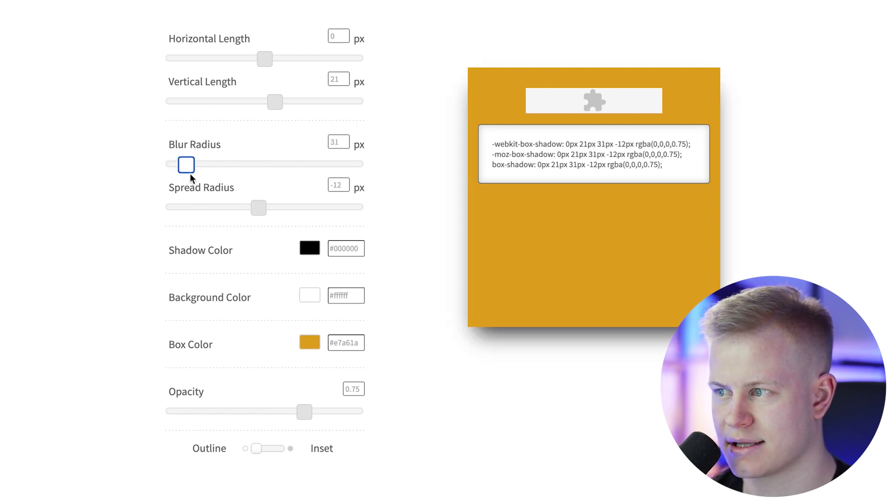
- Make the shadow colour solid black and lower its opacity to about 0.3
click(306, 254)
click(318, 349)
click(363, 424)
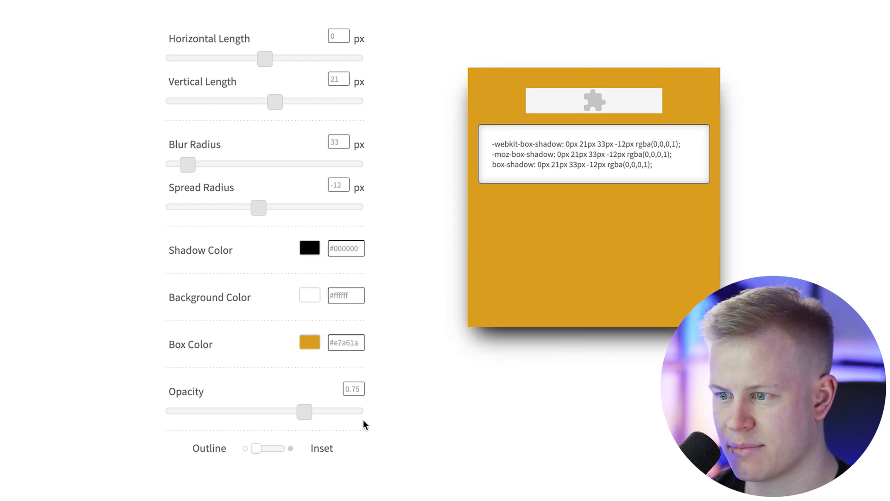
drag(309, 413, 222, 412)
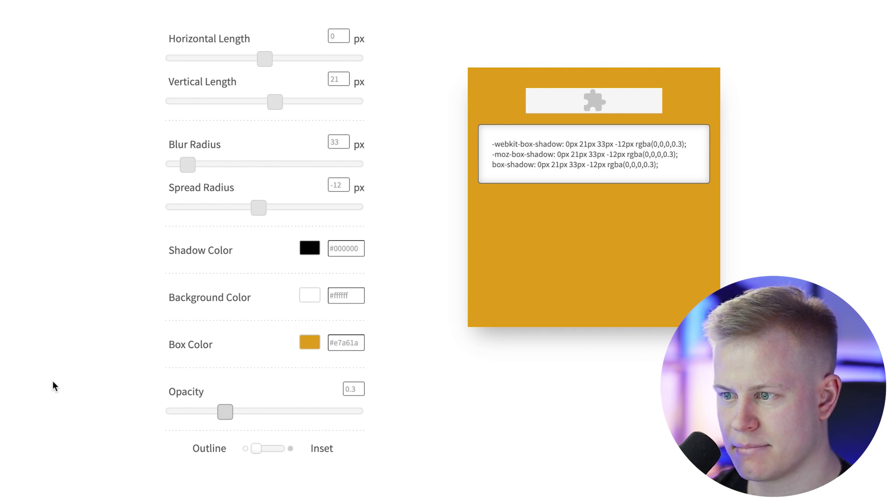
- Make the box colour white, lower opacity to 0.15, and select the generated CSS
click(311, 347)
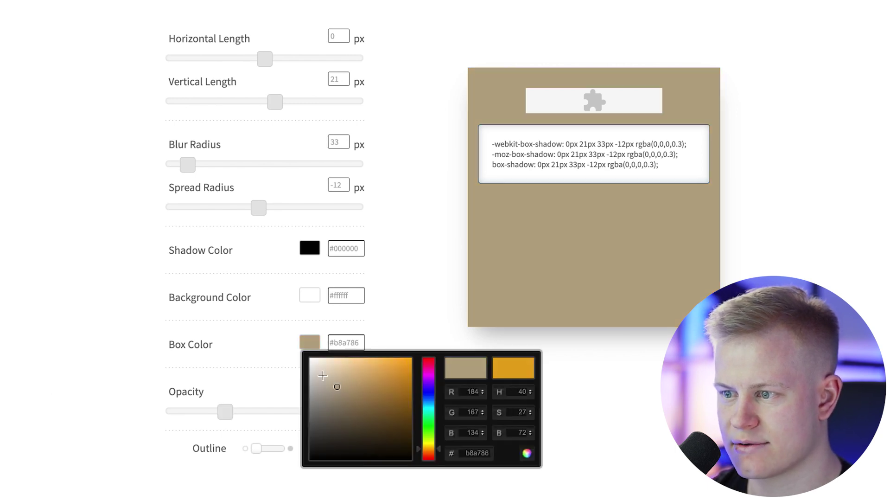
drag(323, 375, 250, 327)
click(249, 322)
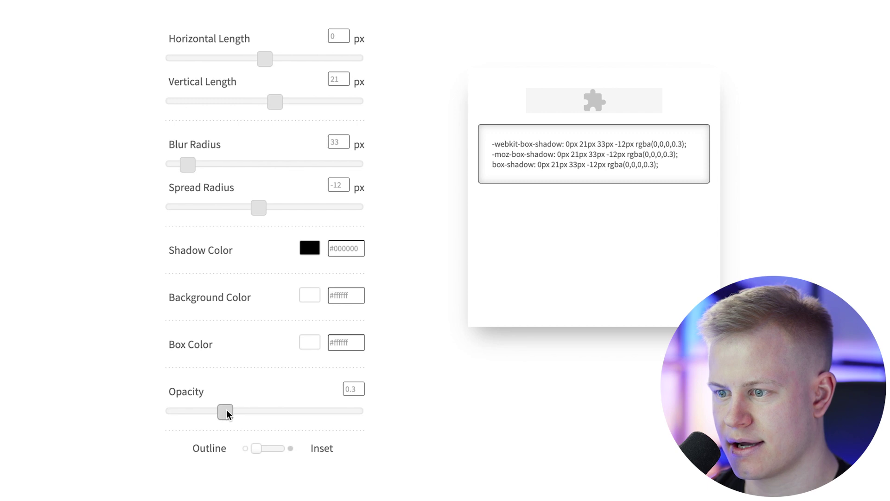
drag(229, 418, 185, 406)
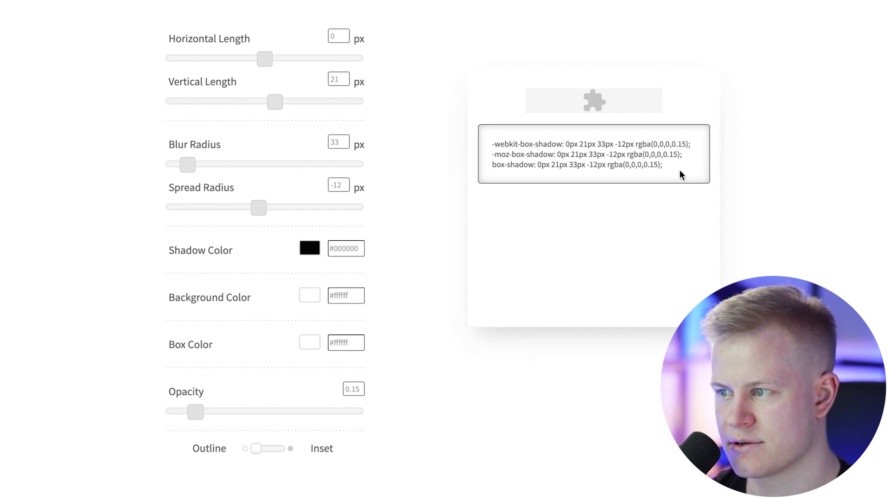
drag(679, 175, 510, 146)
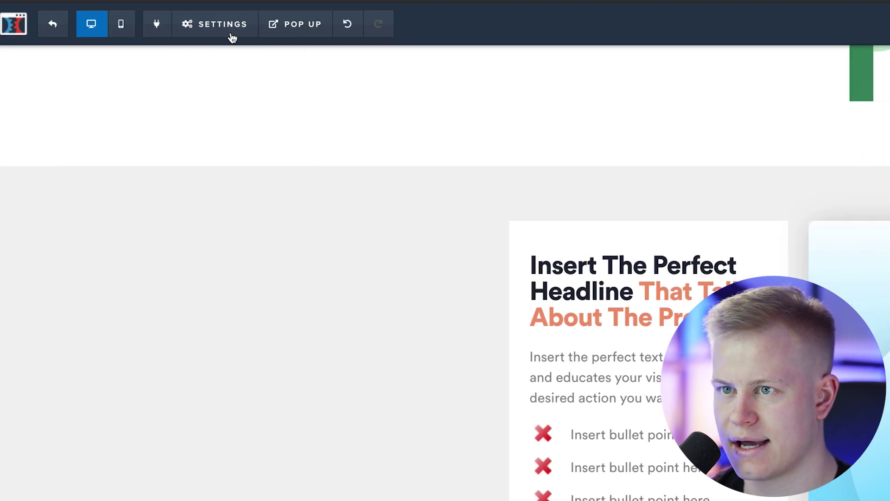
- Paste the 0px 21px 33px -12px rgba(0,0,0,0.15) shadow over the old #img-40508 box-shadow lines
click(231, 36)
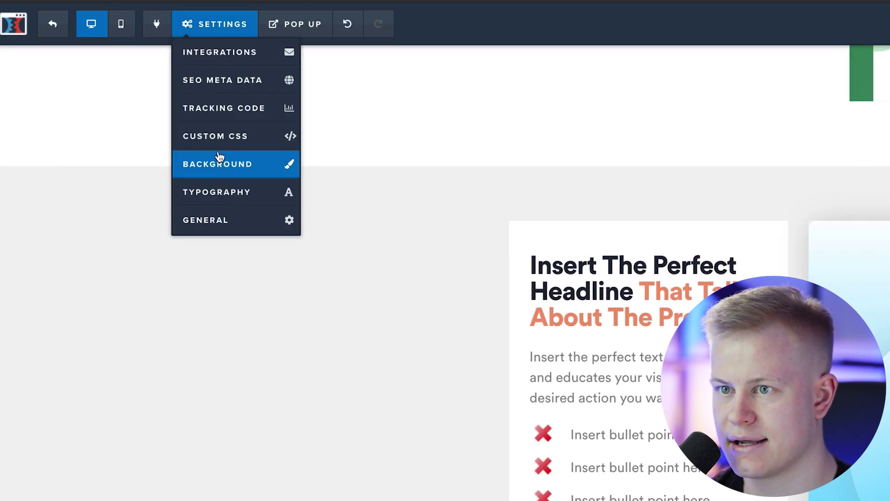
click(221, 138)
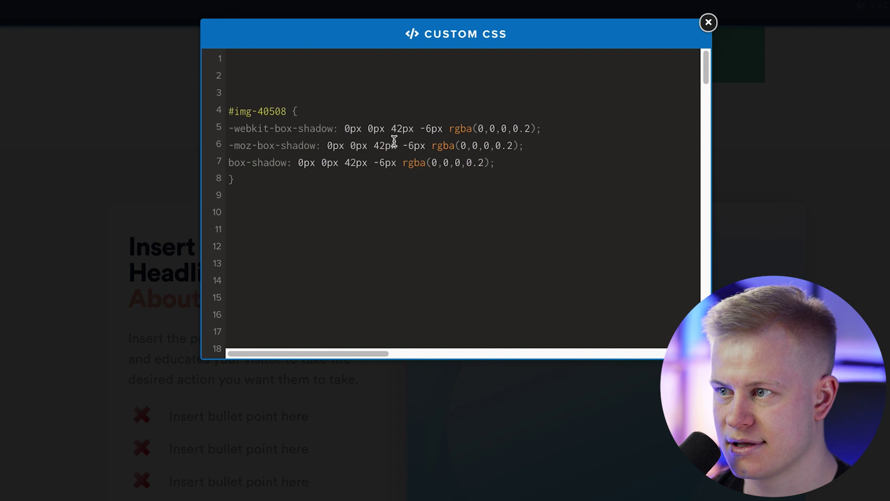
drag(499, 162, 197, 134)
text(-webkit-box-shadow: 0px 21px 33px -12px rgba(0,0,0,0.15); -moz-box-shadow: 0px 21px 33px -12px rgba(0,0,0,0.15); box-shadow: 0px 21px 33px -12px rgba(0,0,0,0.15);)
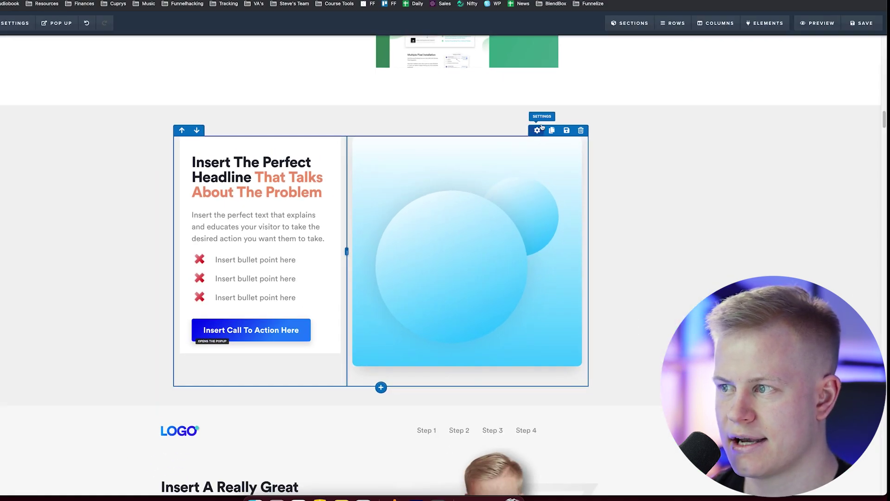
- Drop the two-column row's background alpha to zero, giving rgba(255,255,255,0)
click(626, 93)
click(825, 150)
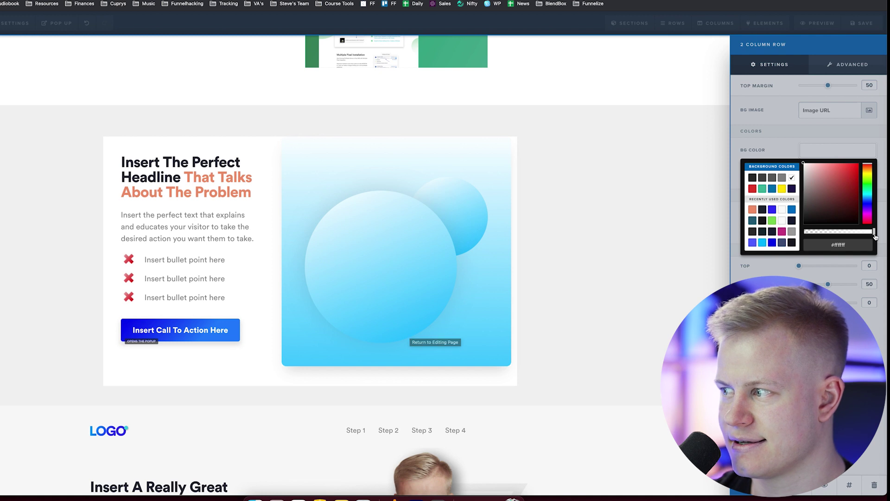
drag(873, 231, 784, 233)
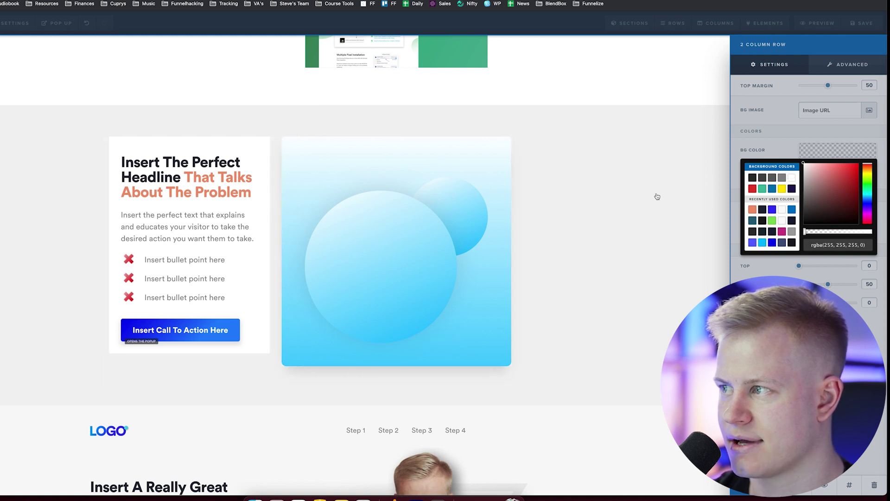
click(707, 26)
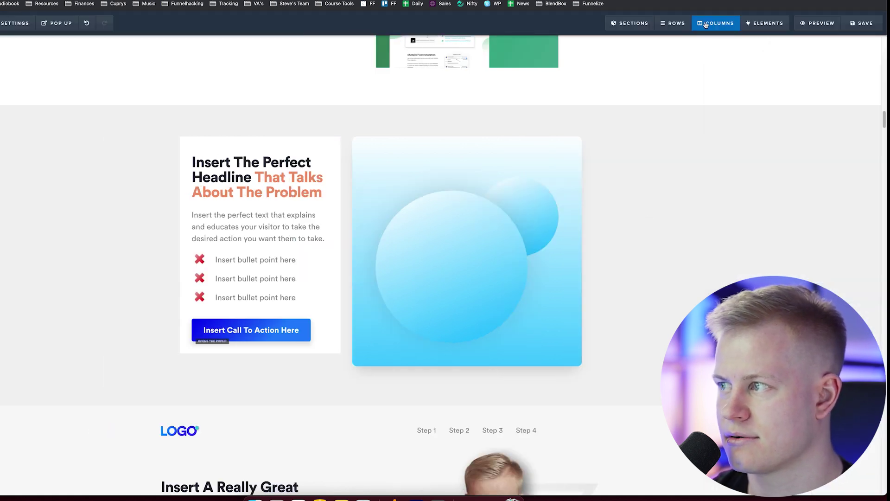
- Open the headline text column's settings and set its top padding to 15
click(708, 24)
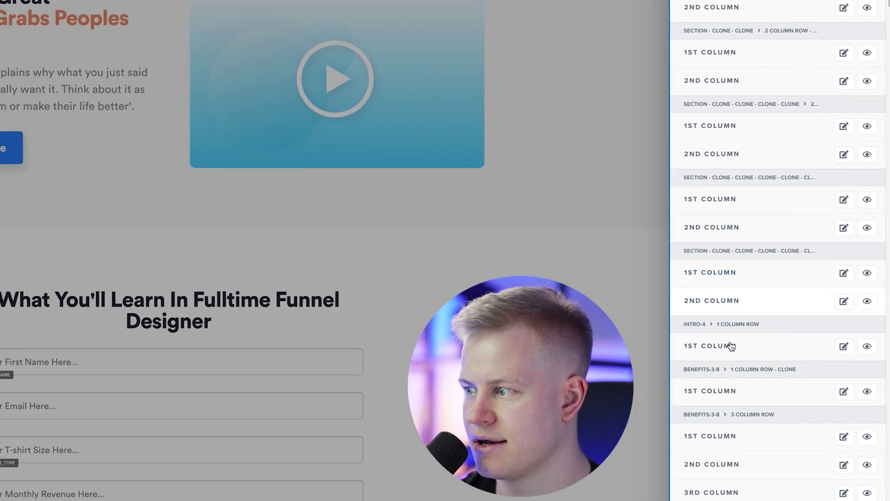
scroll(750, 452, down, 2)
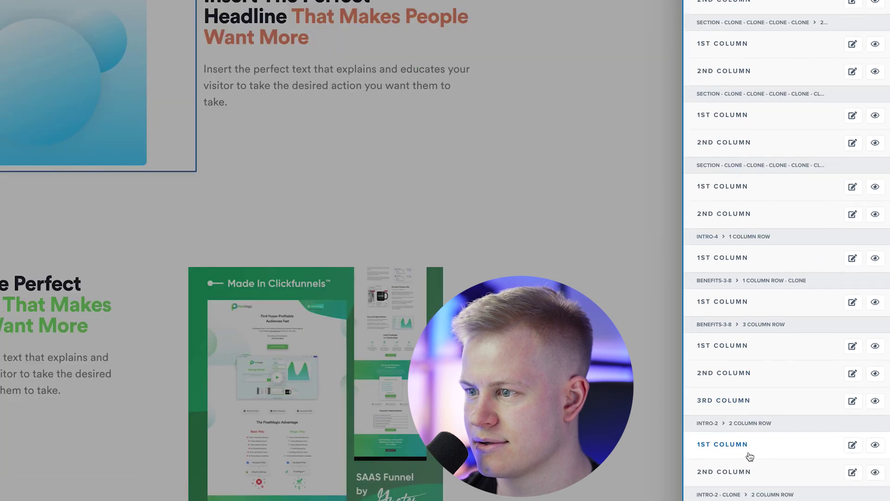
scroll(747, 445, down, 3)
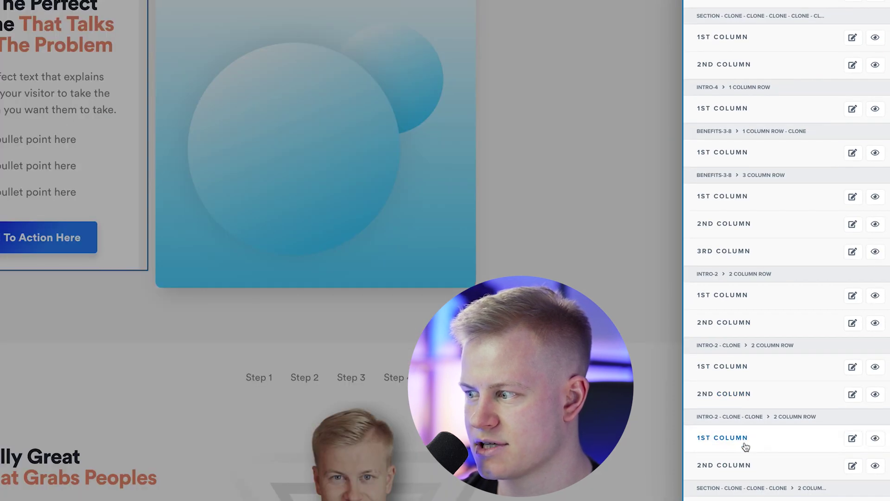
click(745, 441)
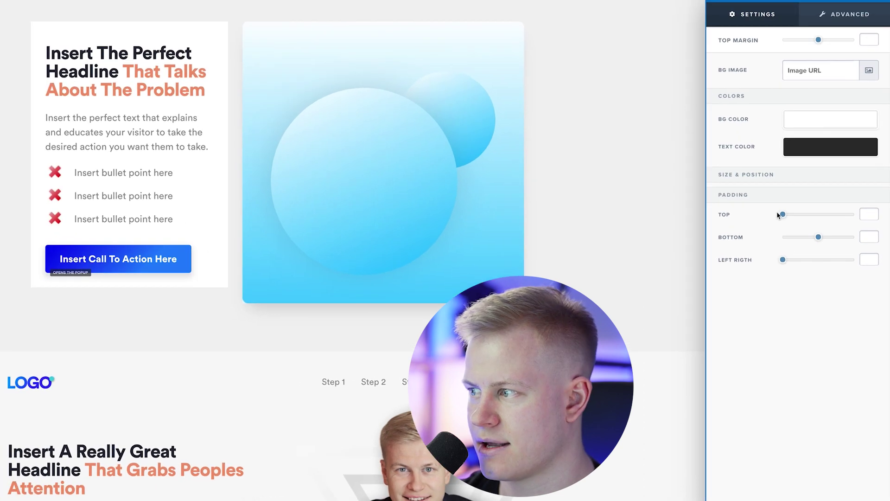
drag(770, 187, 774, 186)
drag(791, 225, 807, 269)
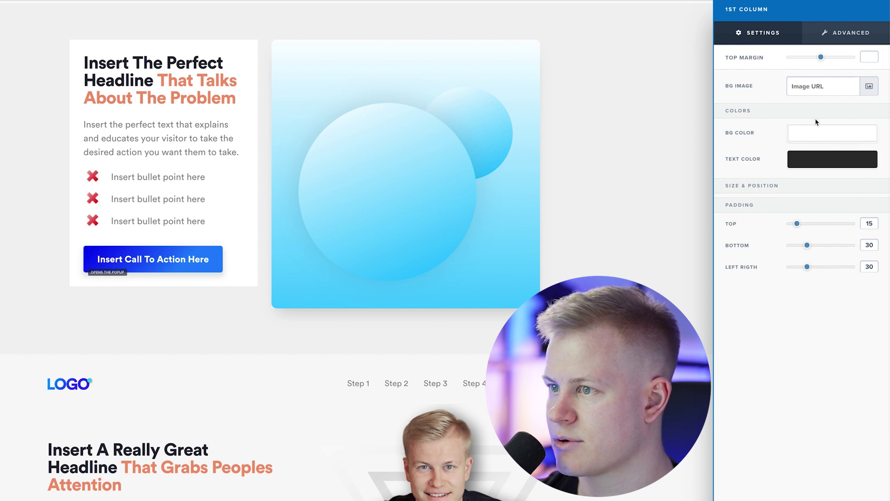
- Give the headline column an off-white background and 10px rounded corners
click(812, 137)
drag(807, 164, 784, 125)
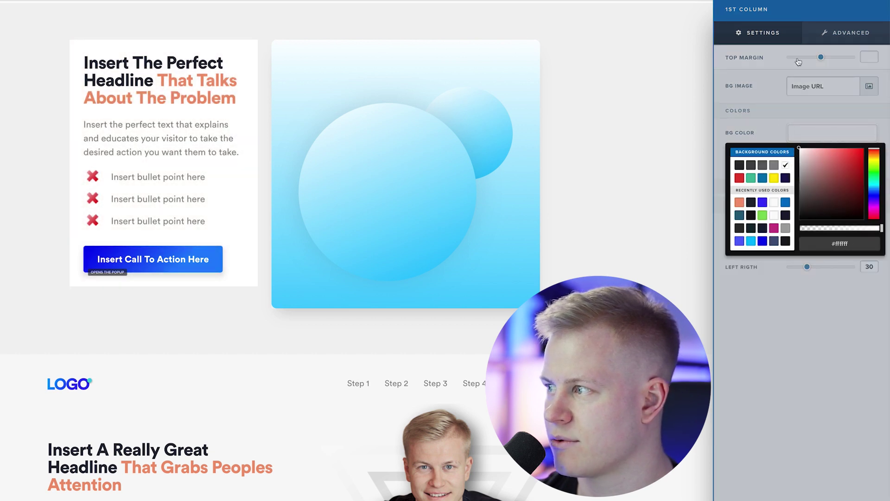
click(829, 33)
click(831, 35)
click(809, 86)
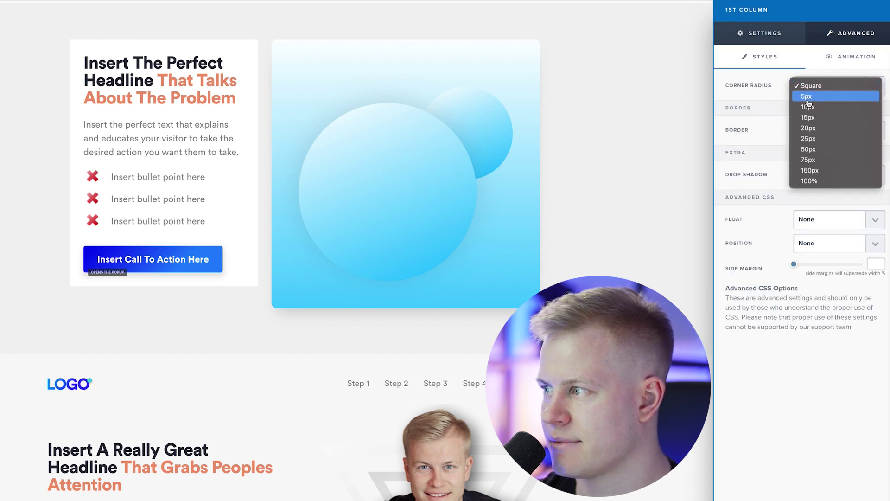
click(808, 107)
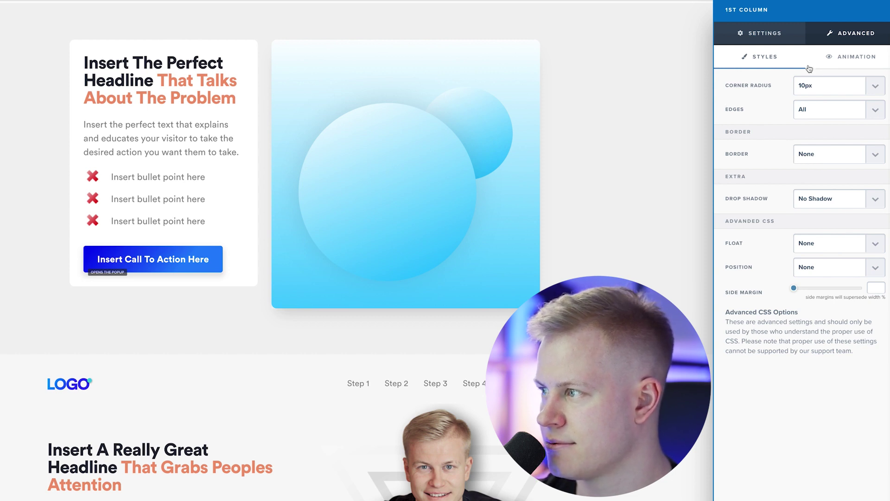
click(765, 33)
scroll(829, 279, down, 1)
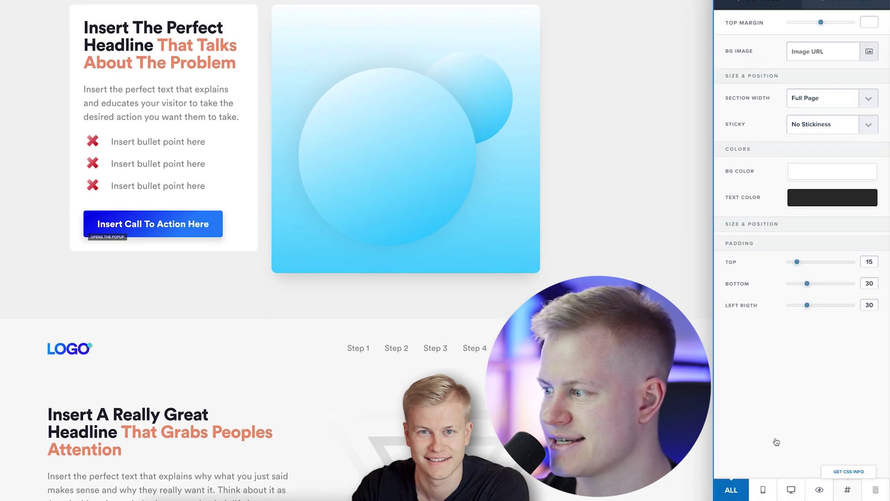
- Copy the headline column's CSS ID and replace #img-40508 with it in the Custom CSS rule
click(849, 471)
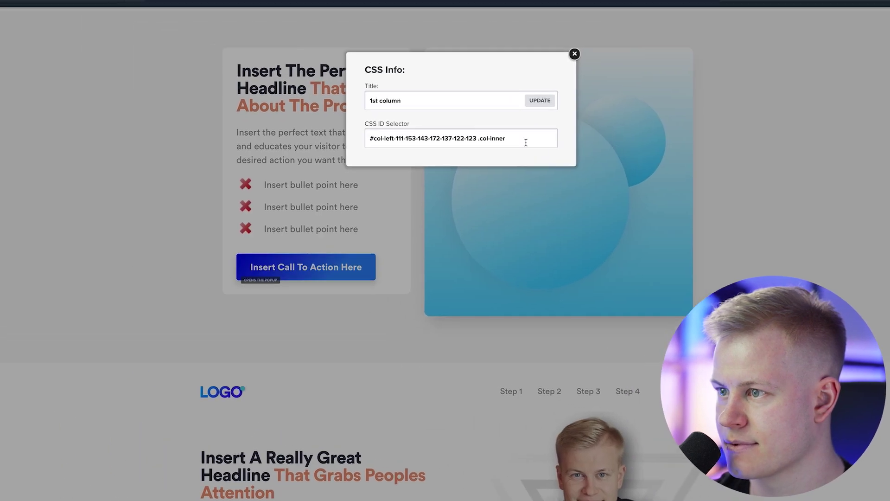
drag(374, 96, 218, 90)
key(ctrl+c)
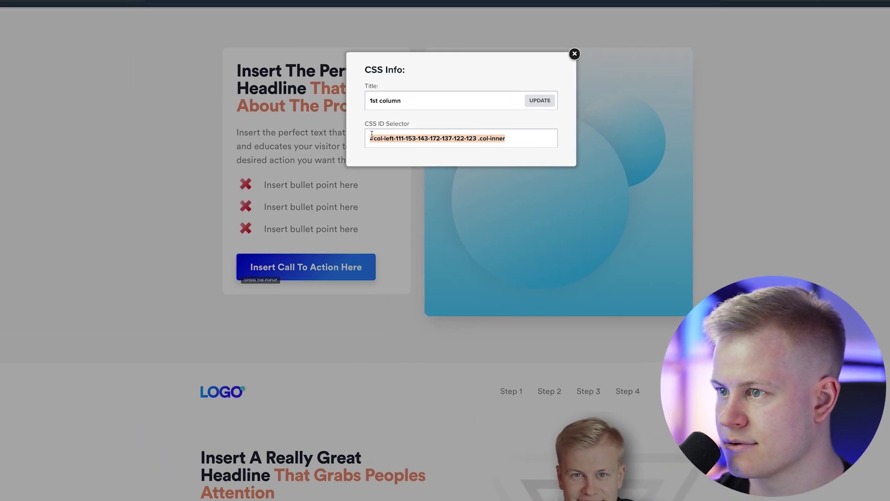
click(191, 127)
click(133, 20)
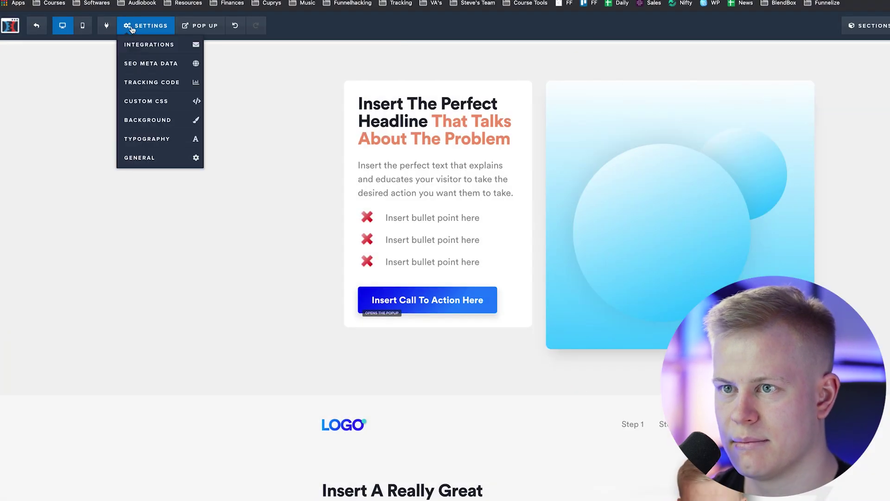
click(146, 101)
drag(464, 96, 437, 96)
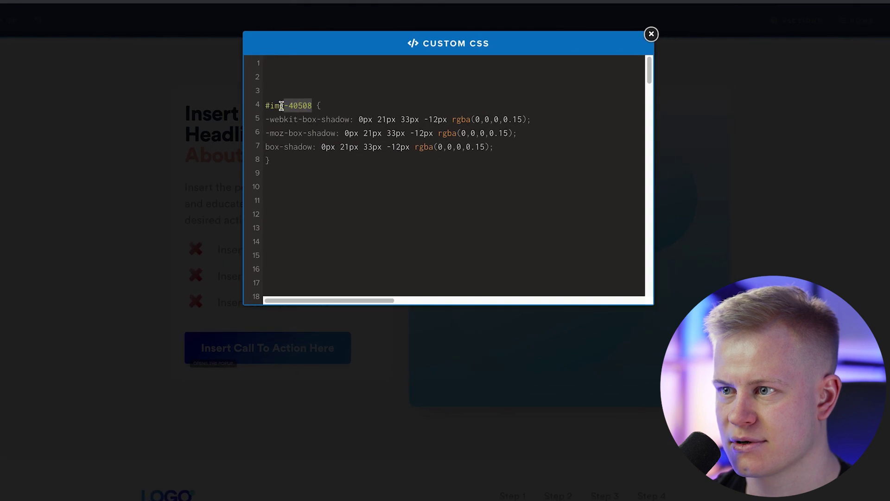
key(ctrl+v)
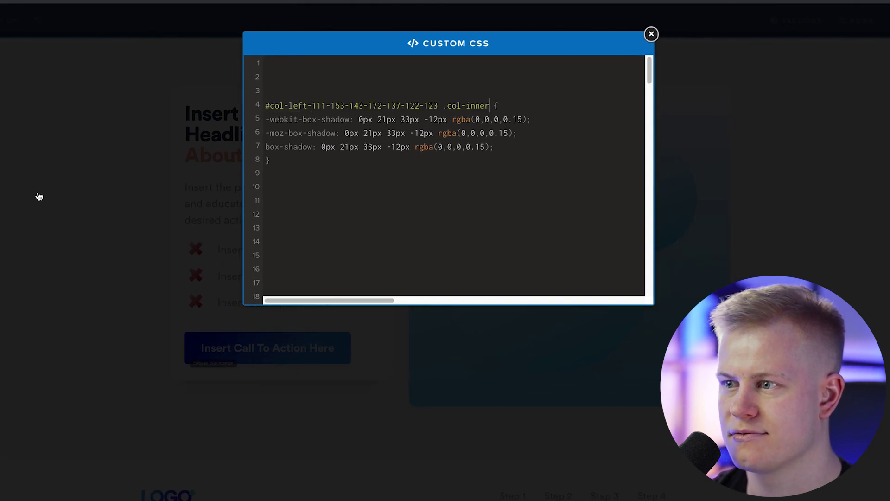
key(Escape)
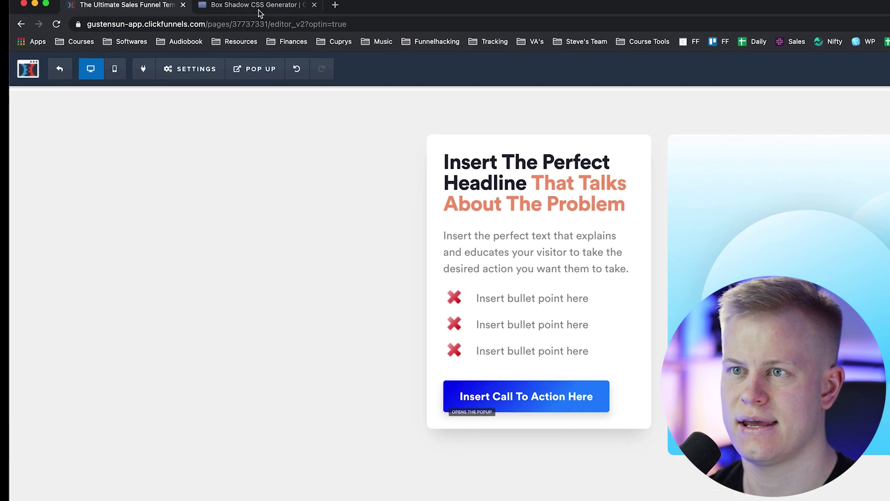
- Shift the CSSmatic shadow to -10px horizontal and 15px vertical offset
click(257, 11)
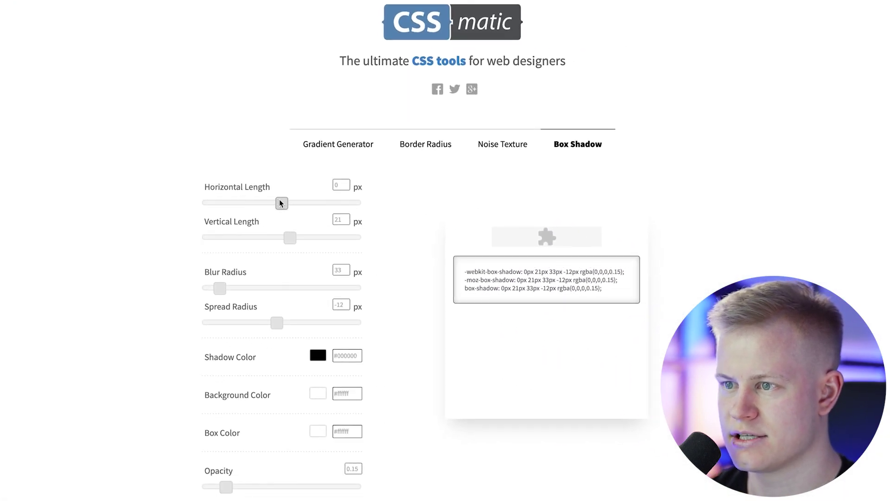
drag(279, 202, 274, 202)
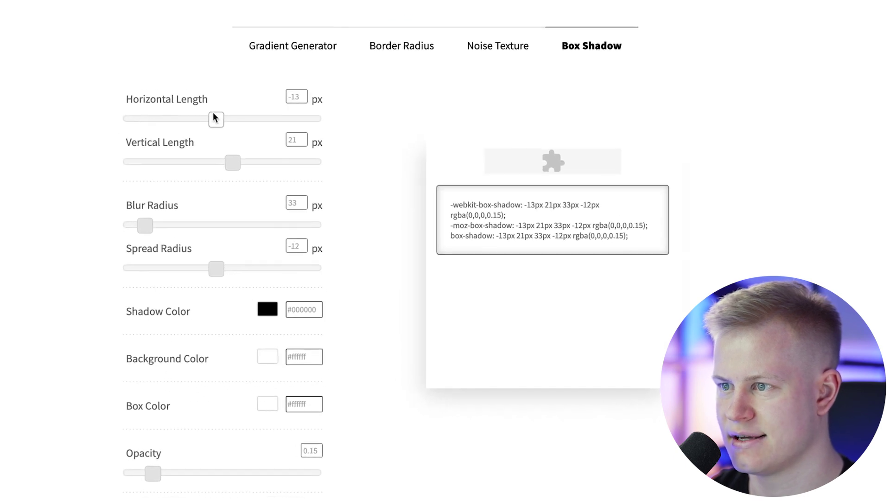
drag(204, 101, 205, 101)
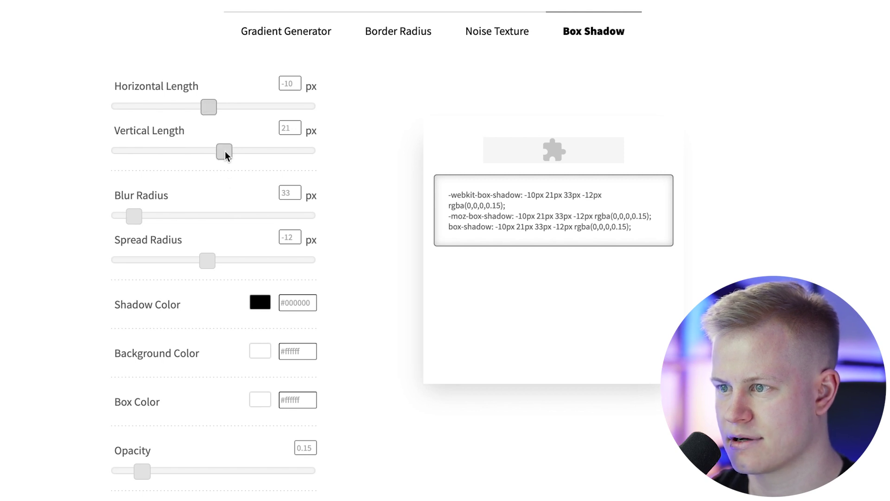
drag(224, 152, 223, 151)
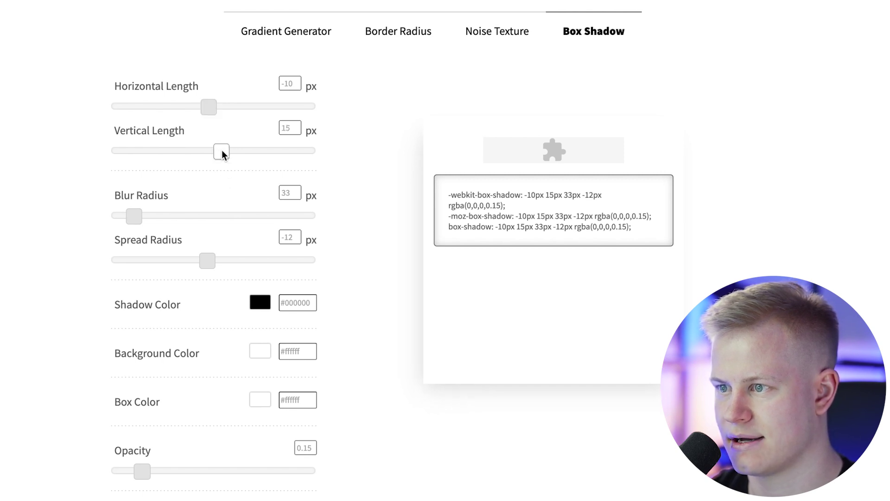
- Set the spread to 0px and opacity to 0.1, then copy the shadow code
drag(651, 227, 445, 193)
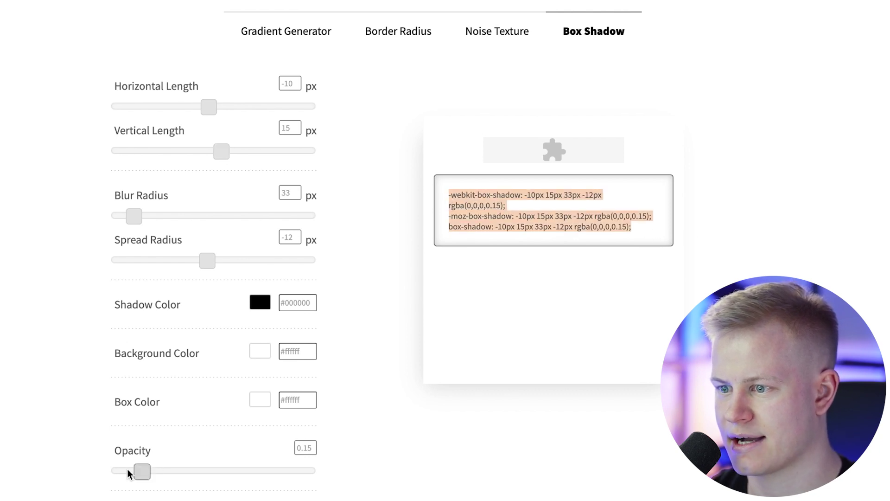
scroll(135, 457, down, 1)
mouse_move(135, 422)
mouse_down()
mouse_move(126, 417)
mouse_move(142, 421)
mouse_up()
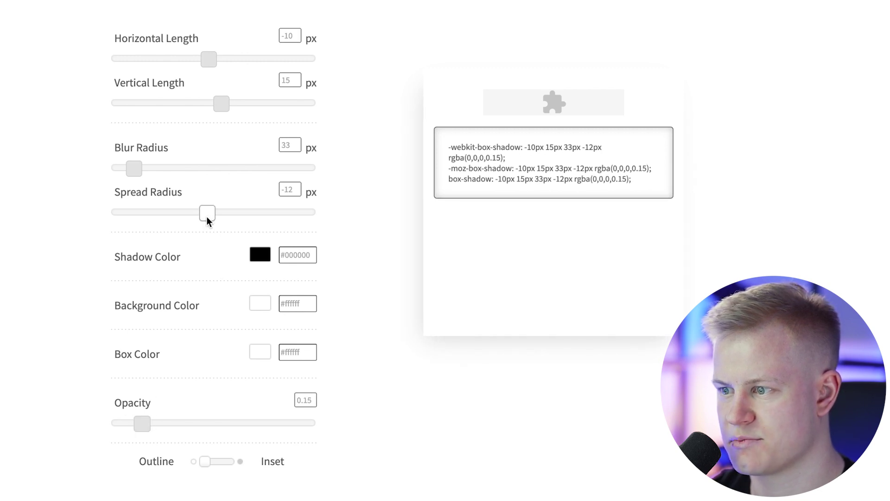
drag(207, 216, 212, 217)
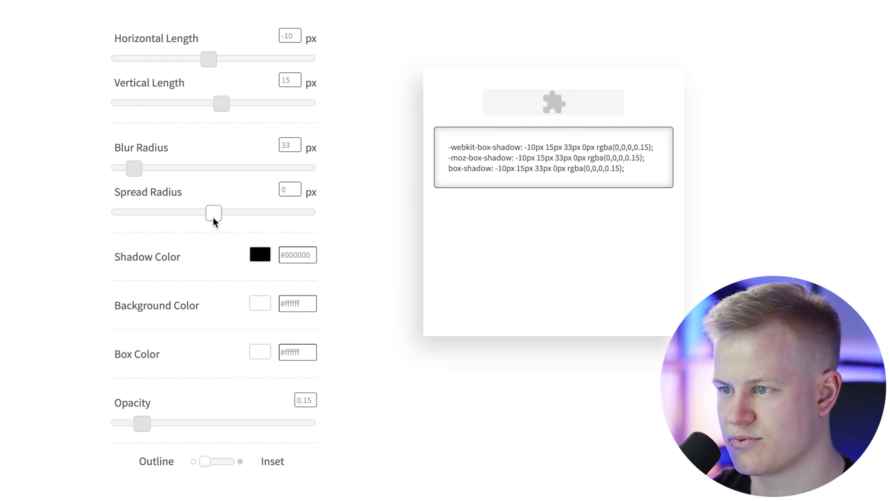
right_click(137, 413)
key(Escape)
drag(137, 414, 134, 416)
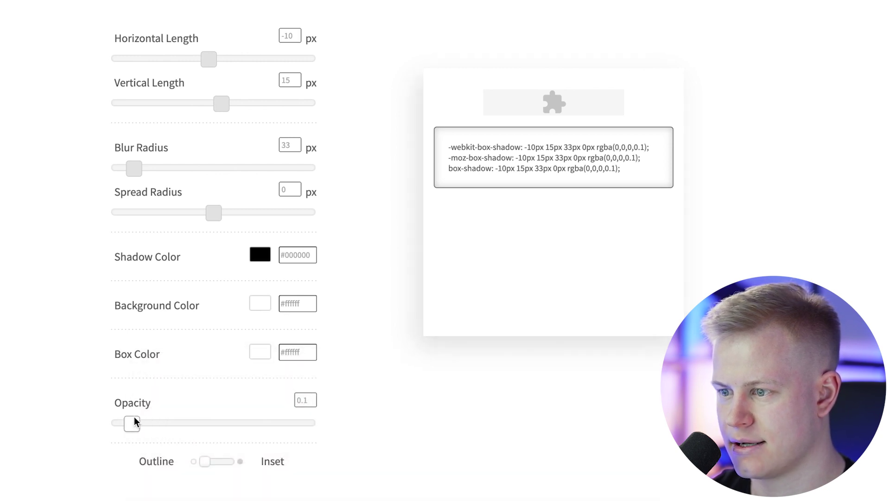
drag(624, 171, 435, 149)
key(ctrl+c)
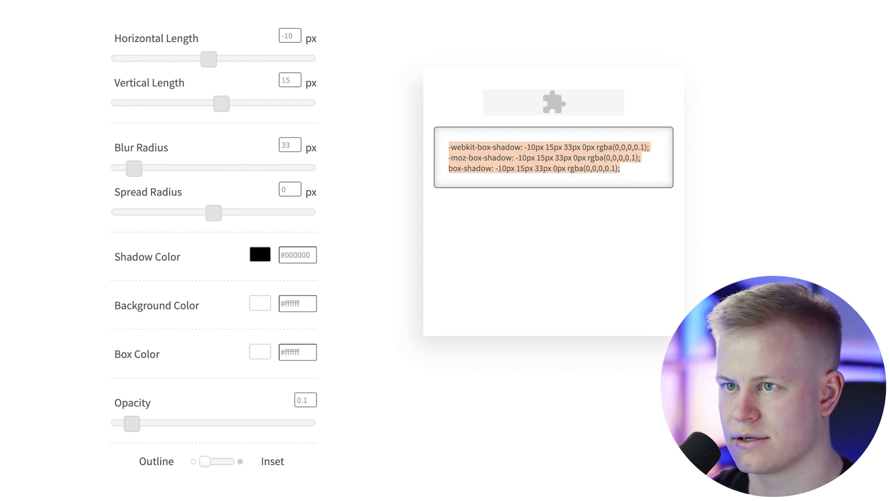
key(ctrl+shift+Tab)
- Paste the -10px 15px 33px 0px rgba(0,0,0,0.1) shadow over the column's old box-shadow lines
click(225, 114)
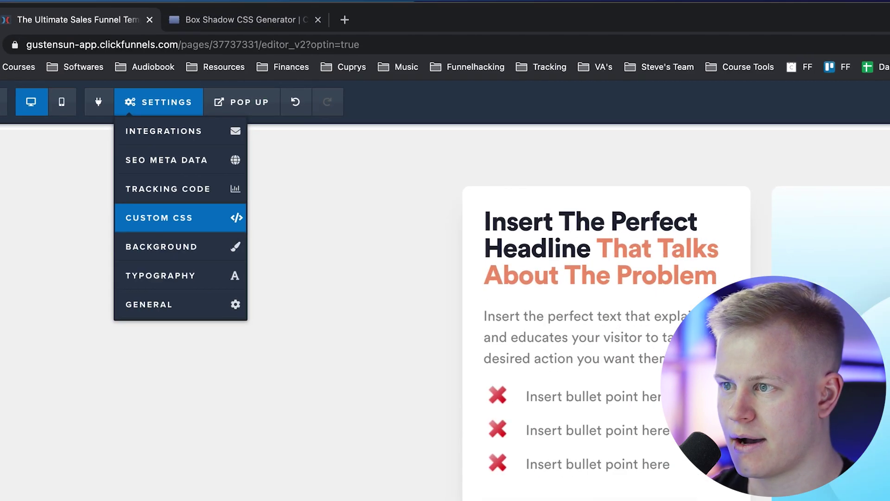
click(224, 230)
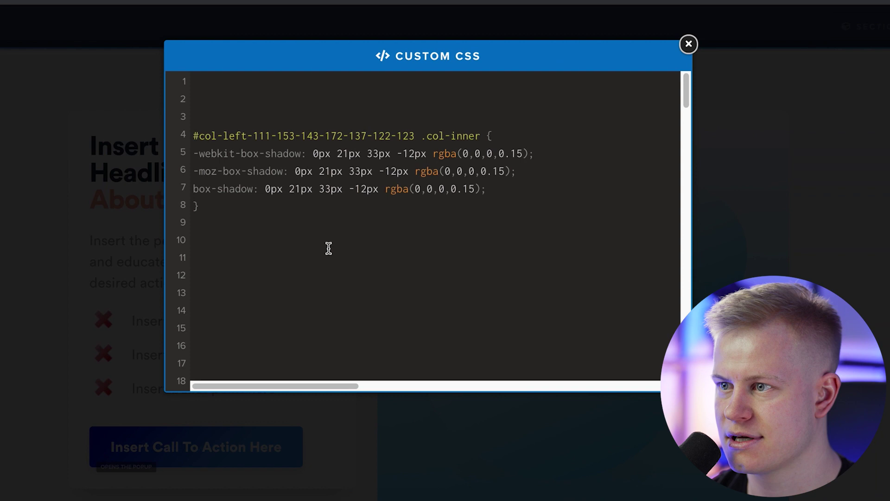
drag(485, 190, 193, 158)
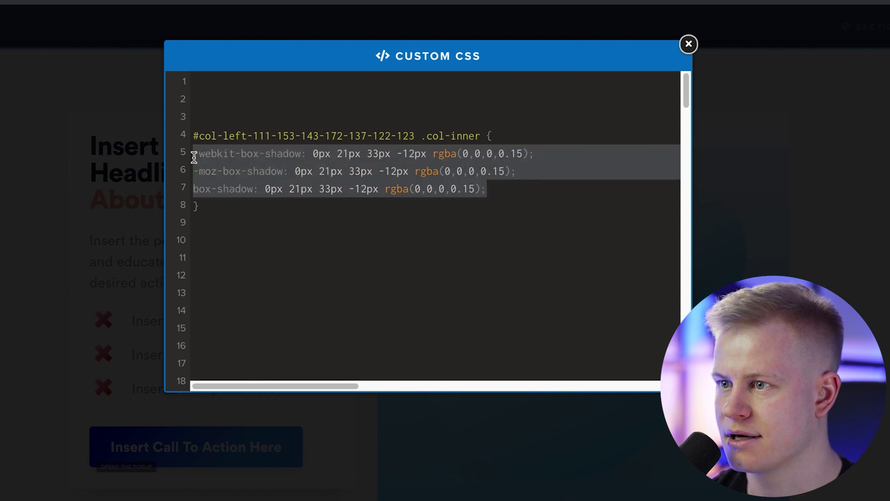
key(ctrl+v)
click(689, 44)
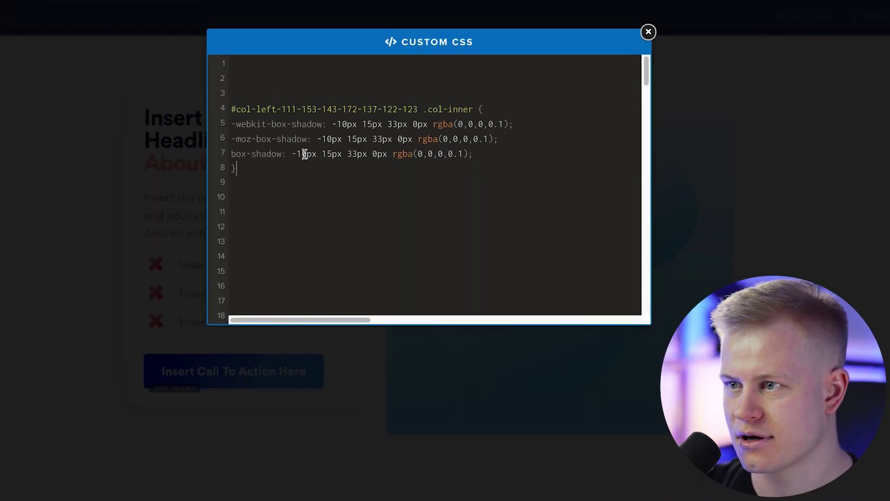
drag(237, 168, 235, 108)
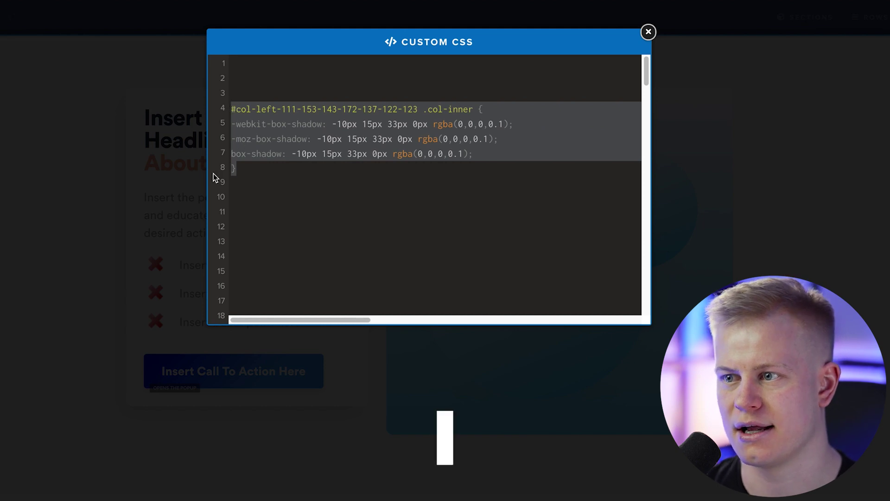
click(324, 178)
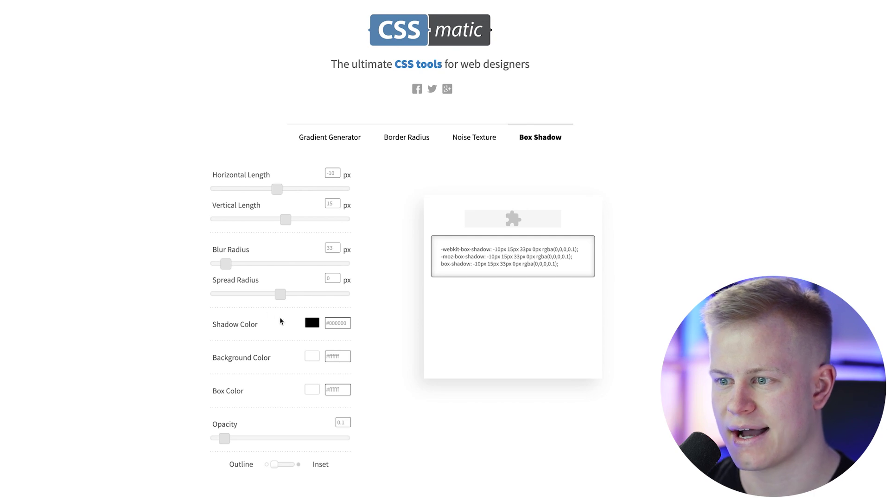
- Open and close the preview background and box colour pickers without changing them
click(314, 356)
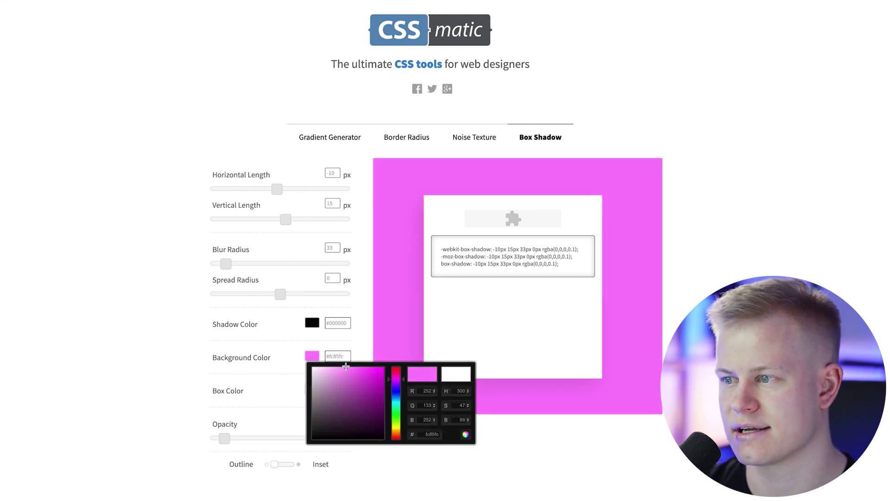
click(190, 354)
click(311, 391)
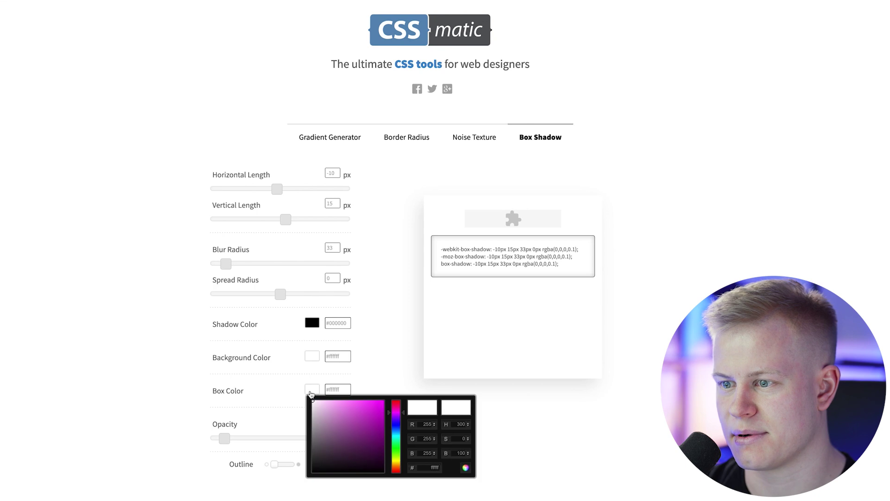
click(303, 416)
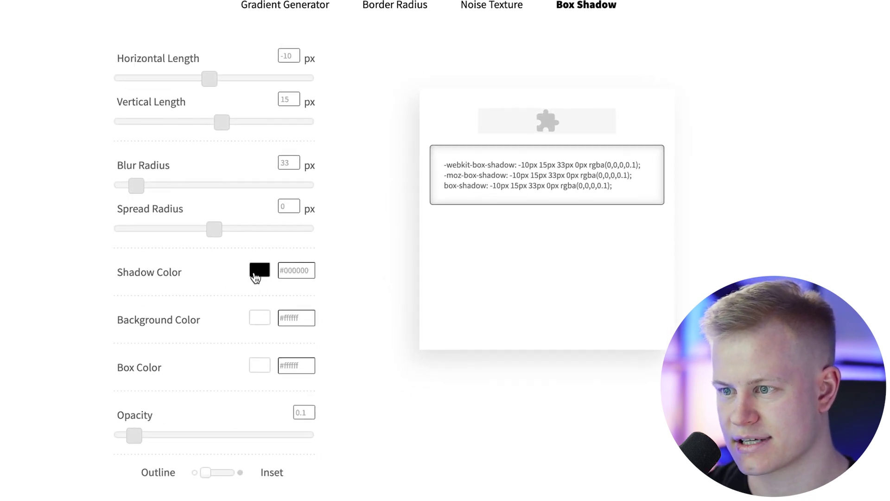
- Set the shadow colour to pale violet #d4c9ff and select the updated shadow code
click(256, 275)
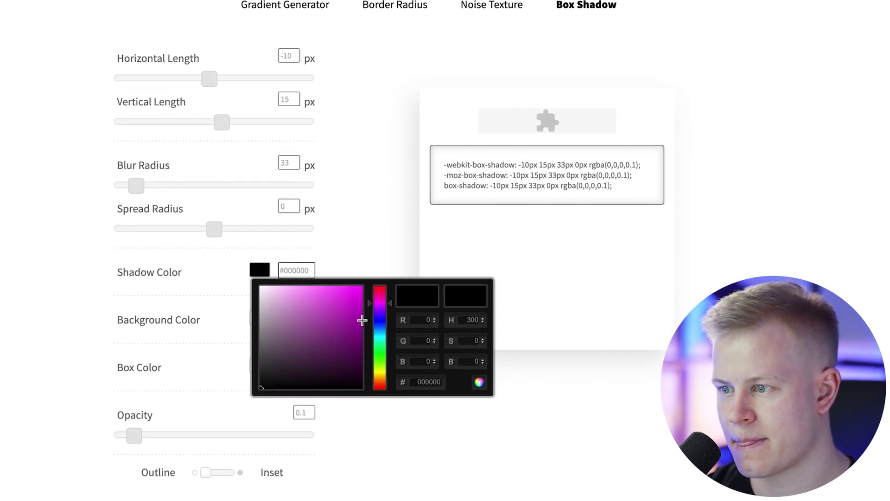
click(379, 317)
drag(327, 308, 284, 284)
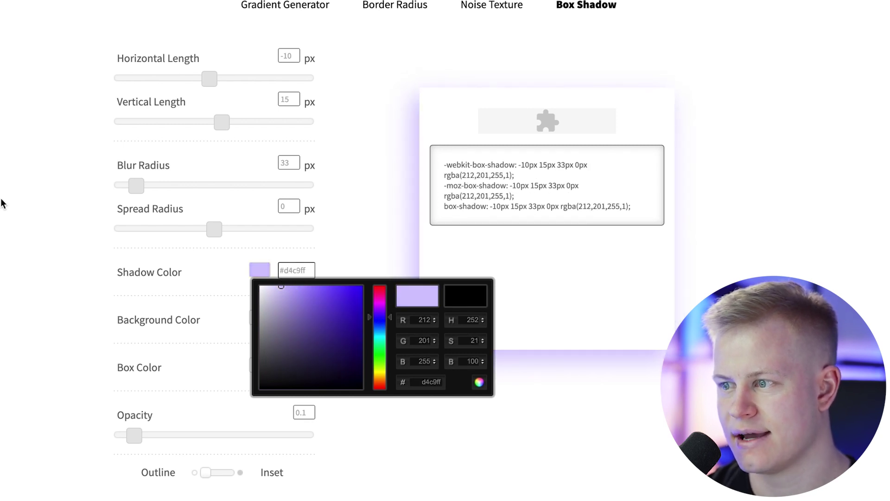
click(97, 221)
drag(635, 213, 1, 28)
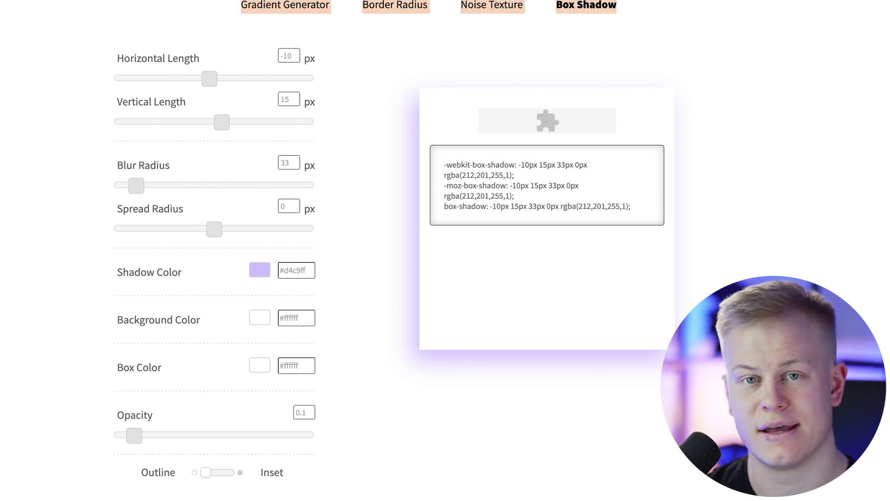